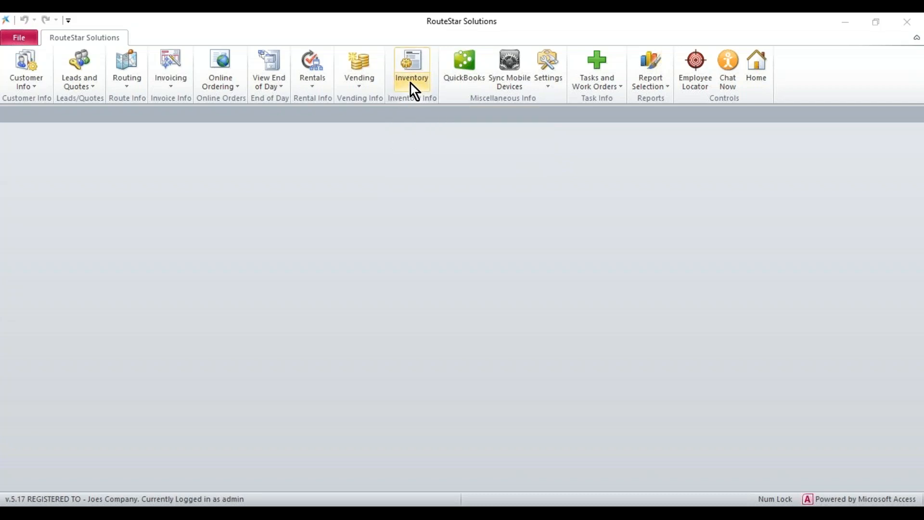
- Open the Customer Item Pricing List under the inventory's customer preferred pricing and step through the first record's fields
left_click(420, 83)
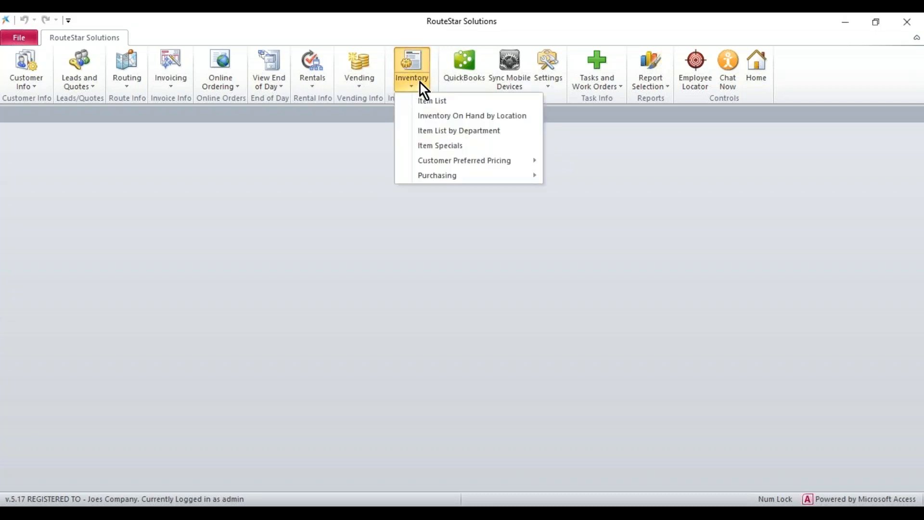
mouse_move(430, 162)
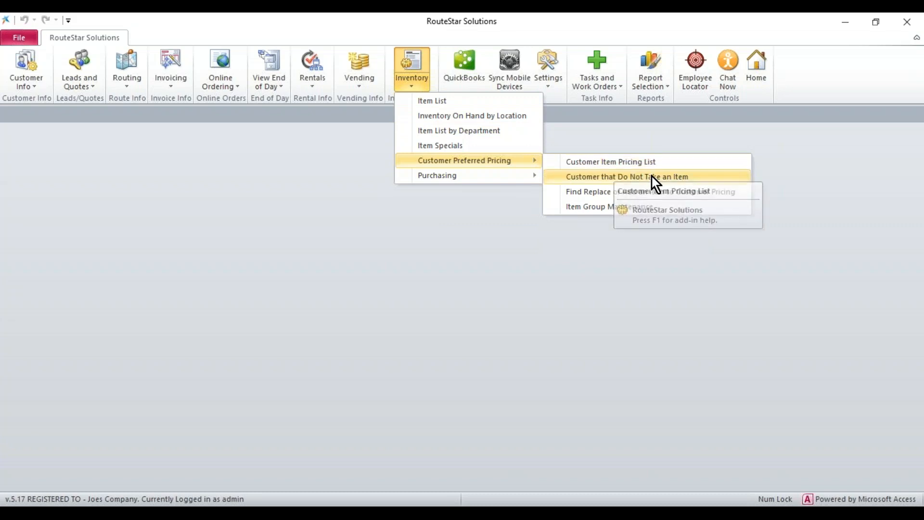
left_click(678, 167)
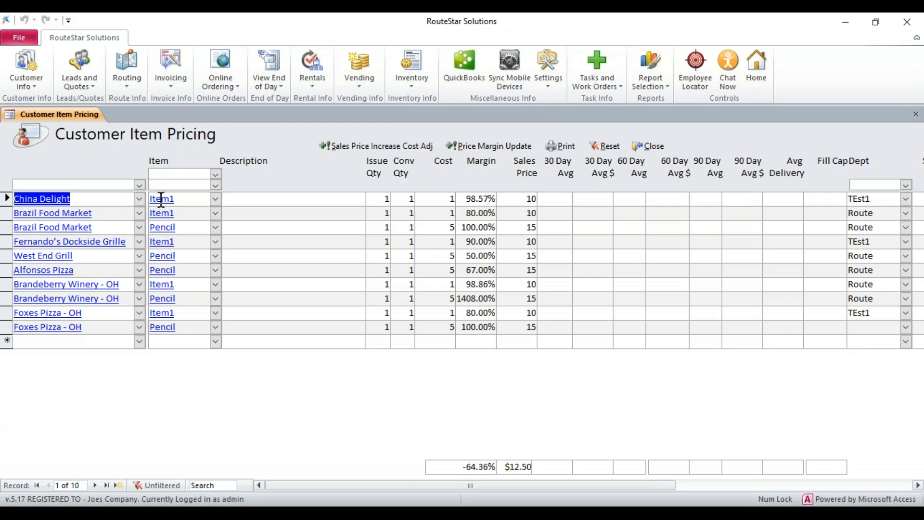
key("Tab")
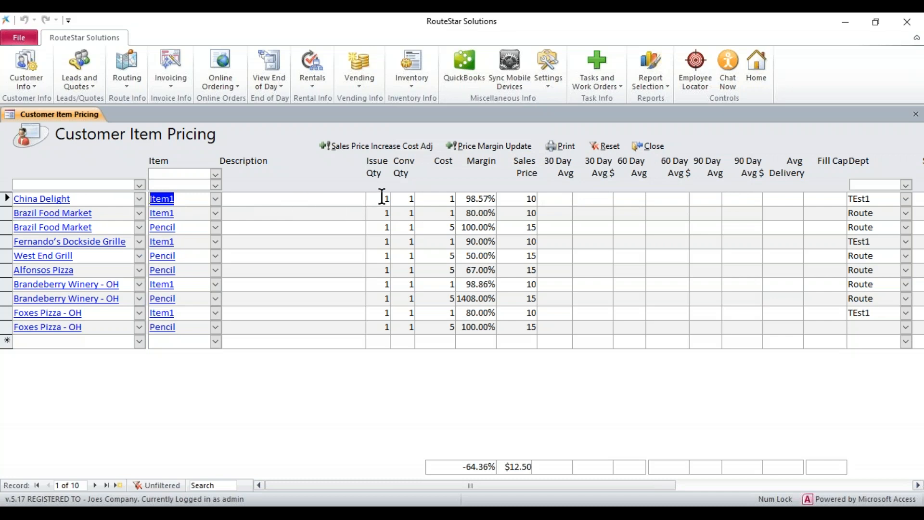
key("Tab")
key("Tab")
key("Tab")
- Open China Delight's customer detail from the pricing list, view its item pricing, and close the record
left_click_drag(93, 198, 15, 198)
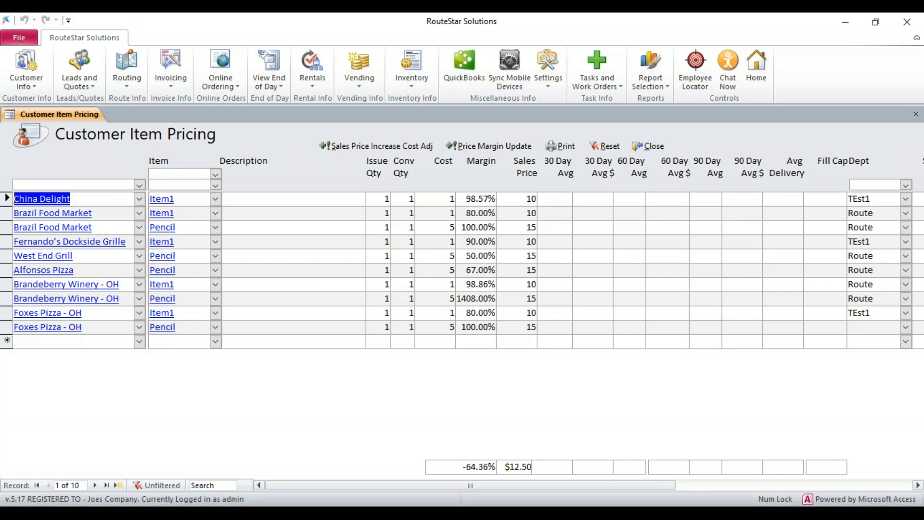
left_click(76, 198)
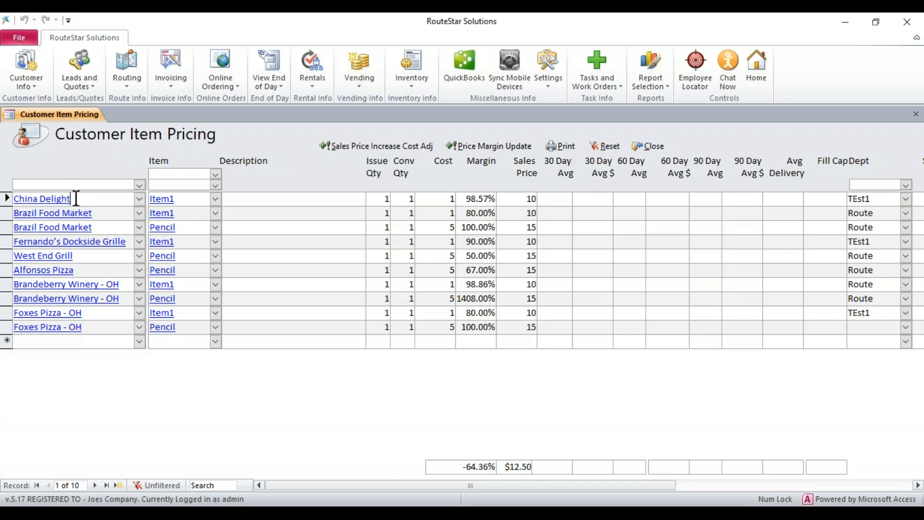
double_click(76, 198)
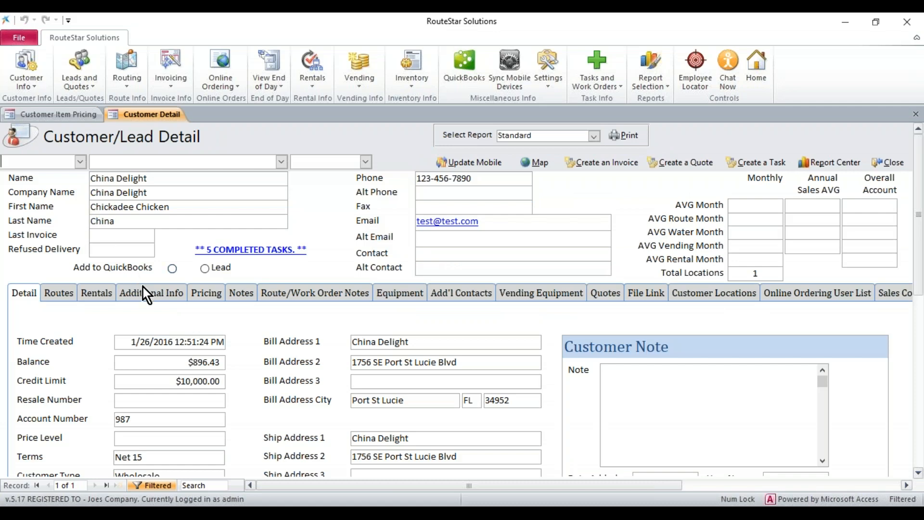
left_click(195, 294)
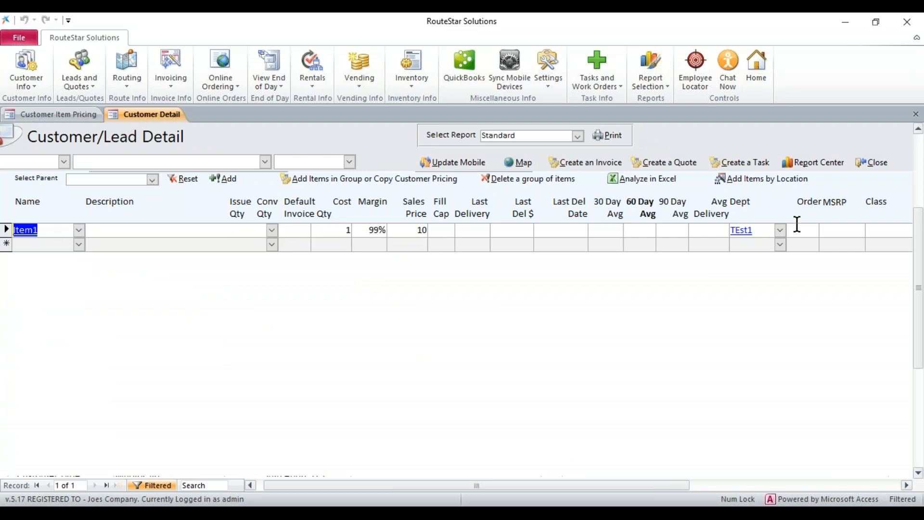
left_click(874, 167)
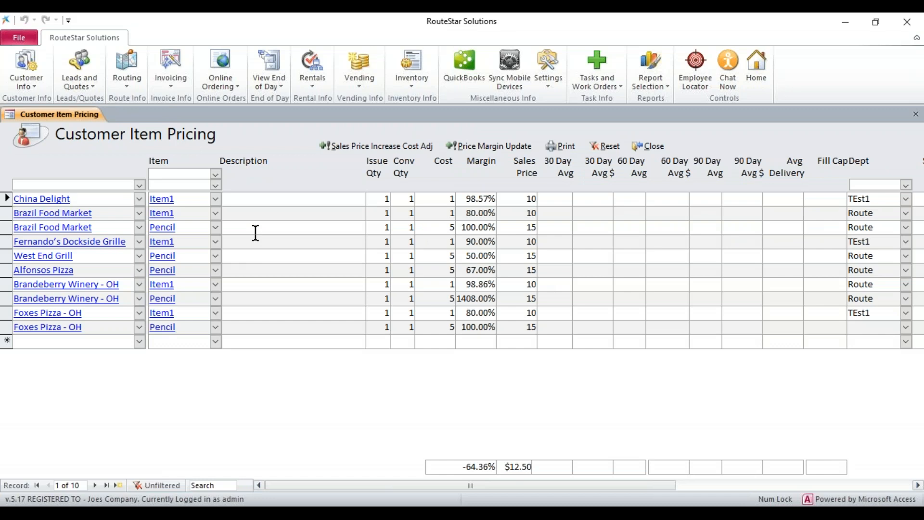
- Set China Delight's sales price for Item1 to 20 and apply the same price to all customers
left_click_drag(180, 200, 147, 213)
double_click(531, 199)
double_click(522, 214)
double_click(517, 243)
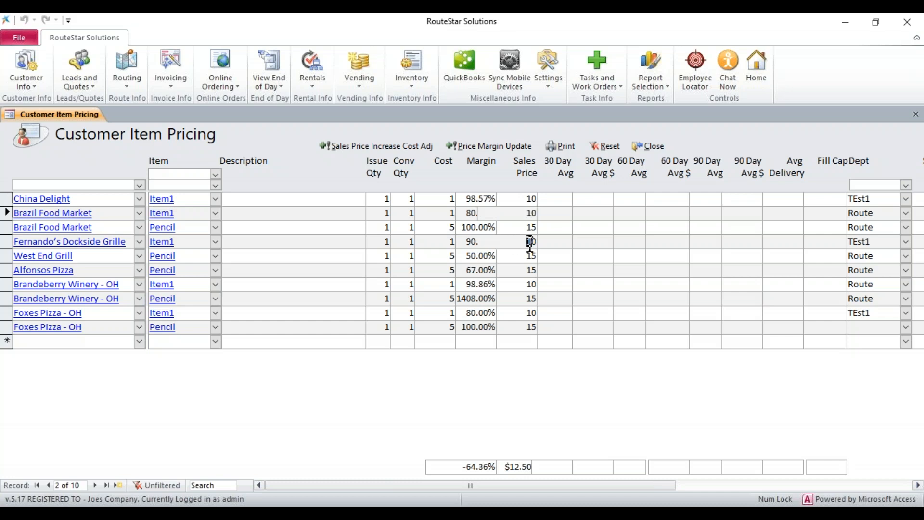
double_click(518, 284)
double_click(519, 313)
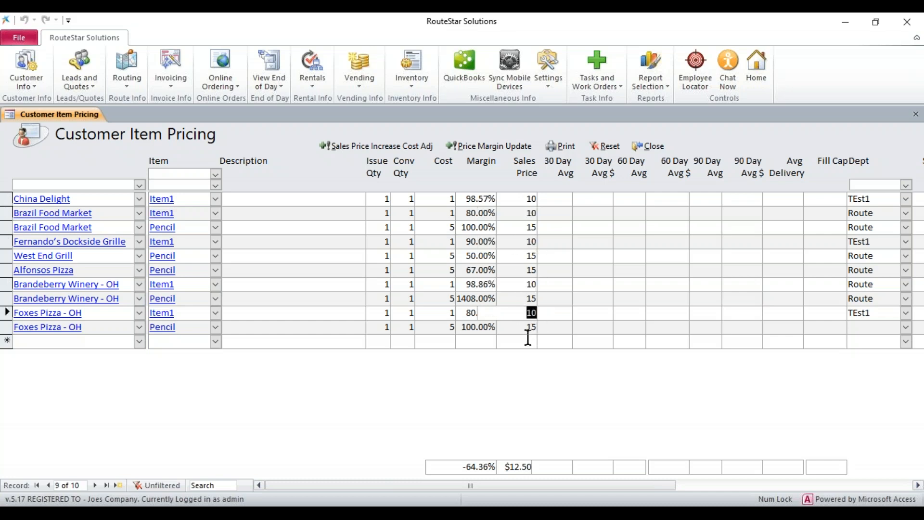
left_click(187, 198)
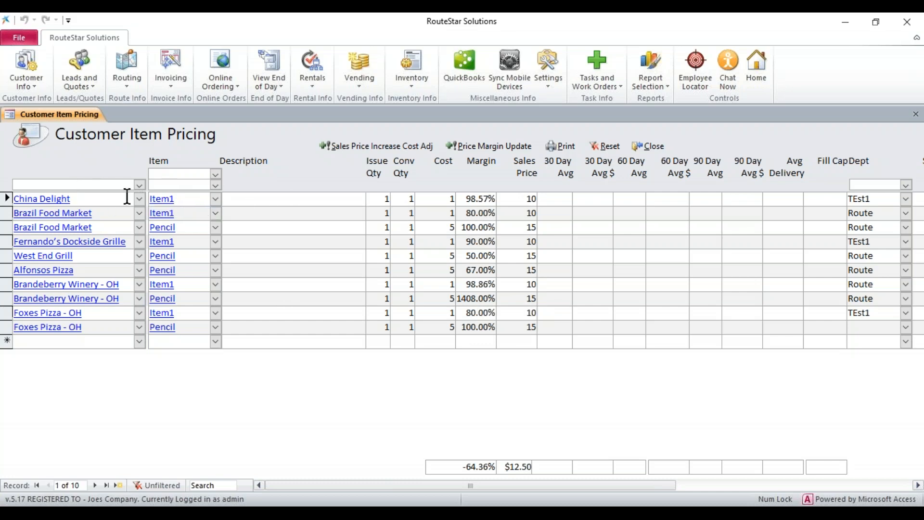
left_click(512, 201)
type("20")
left_click(571, 199)
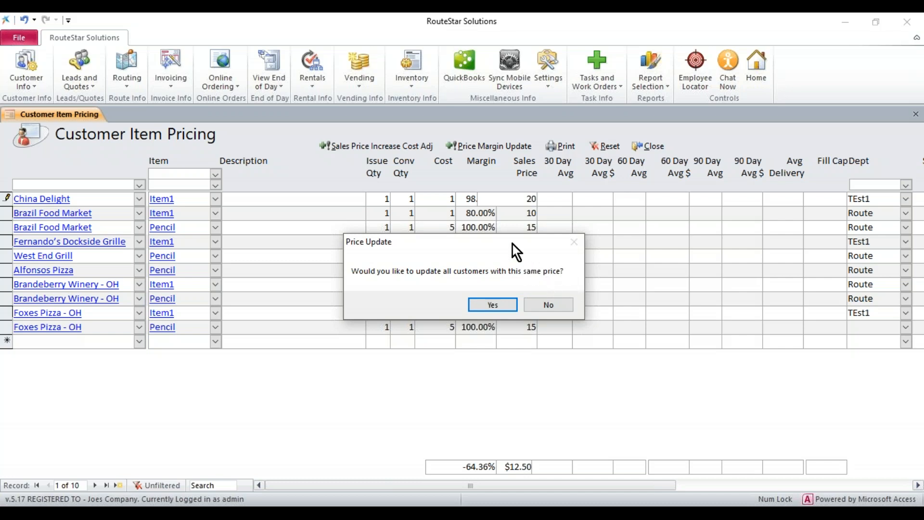
left_click_drag(502, 247, 701, 225)
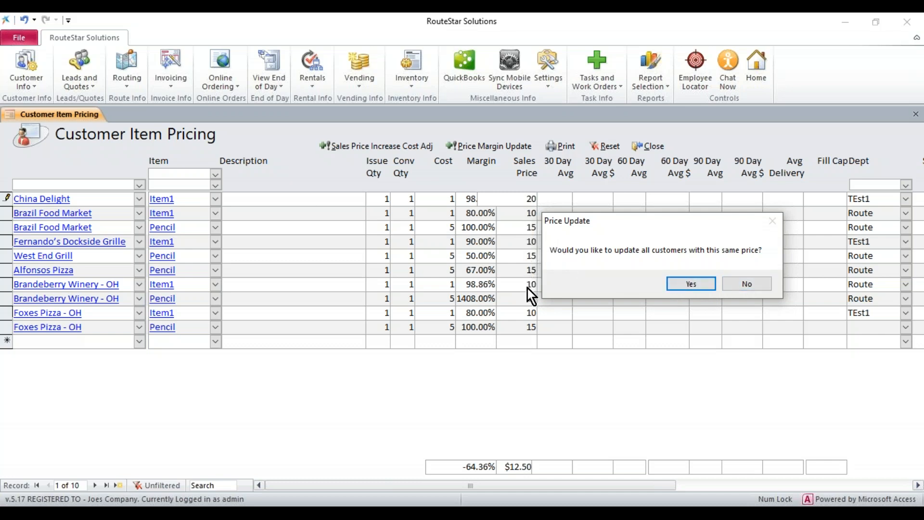
left_click(682, 283)
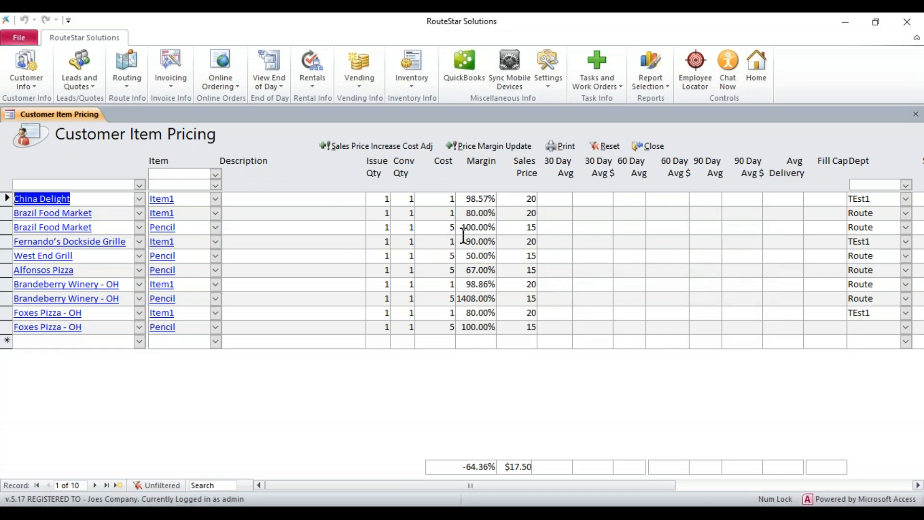
- Set the Pencil sales price for Foxes Pizza - OH to 11 without updating the other customers
left_click(195, 227)
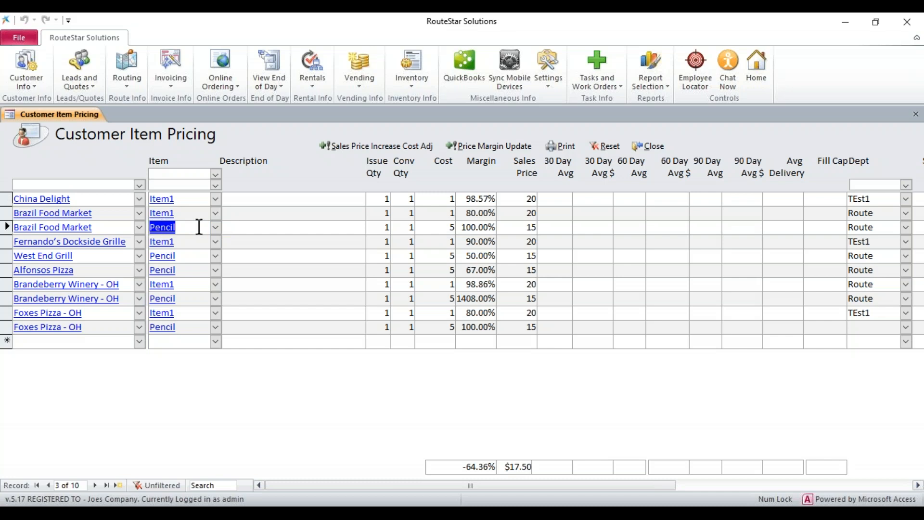
double_click(532, 227)
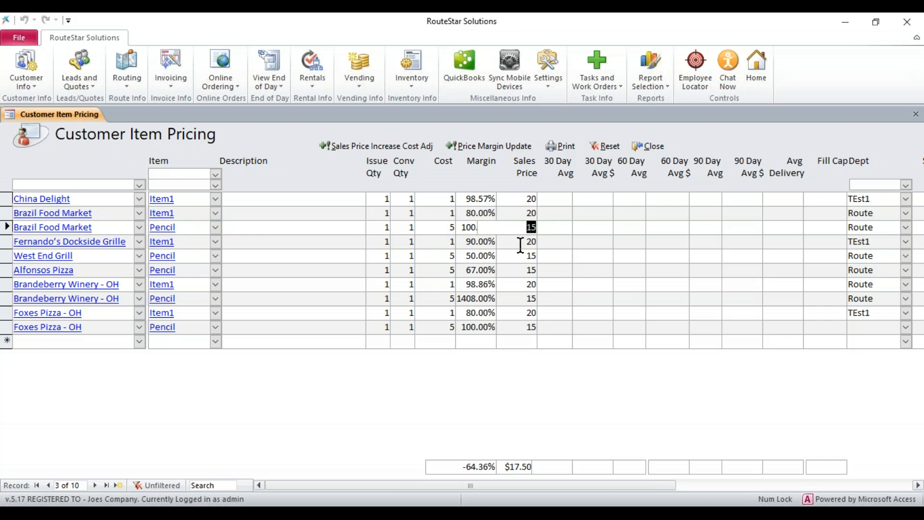
left_click(186, 198)
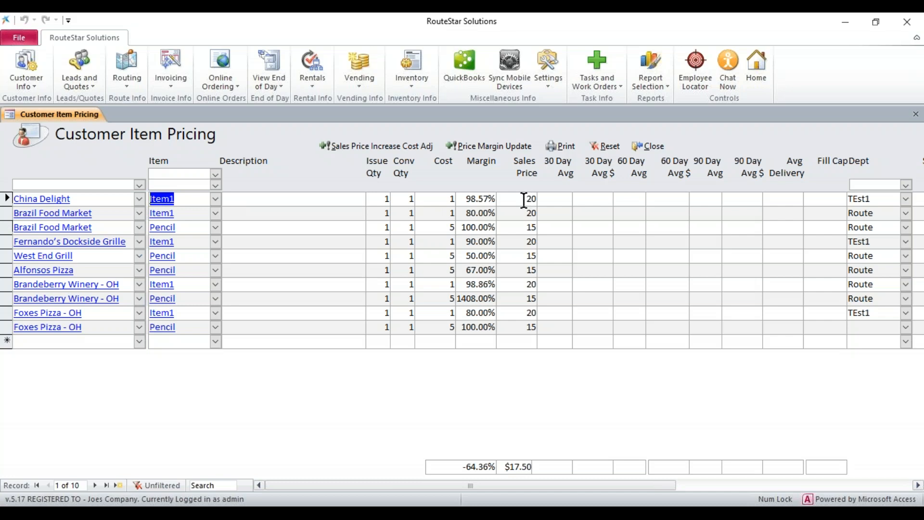
left_click(518, 330)
type("11")
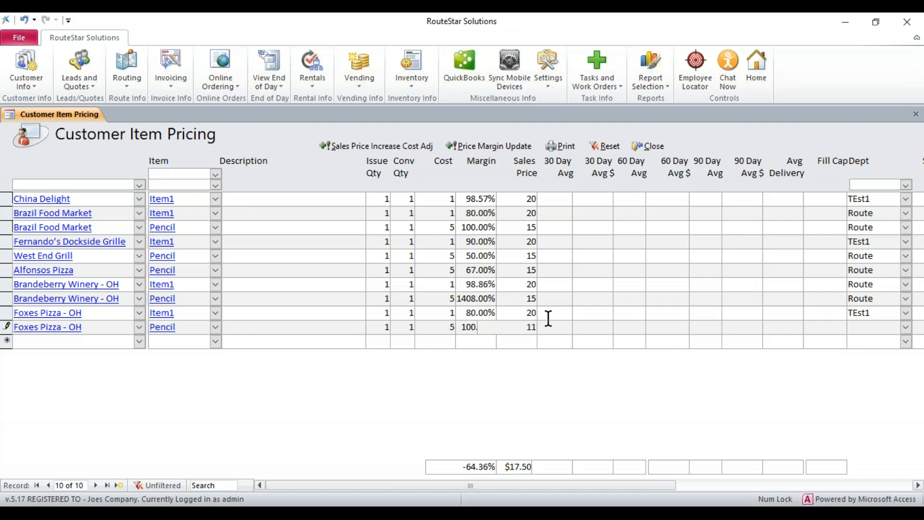
key("Return")
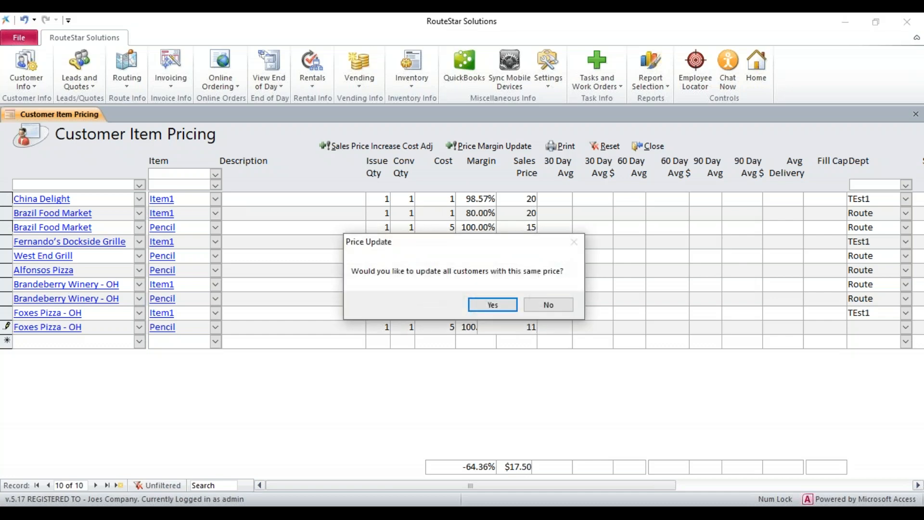
left_click(544, 304)
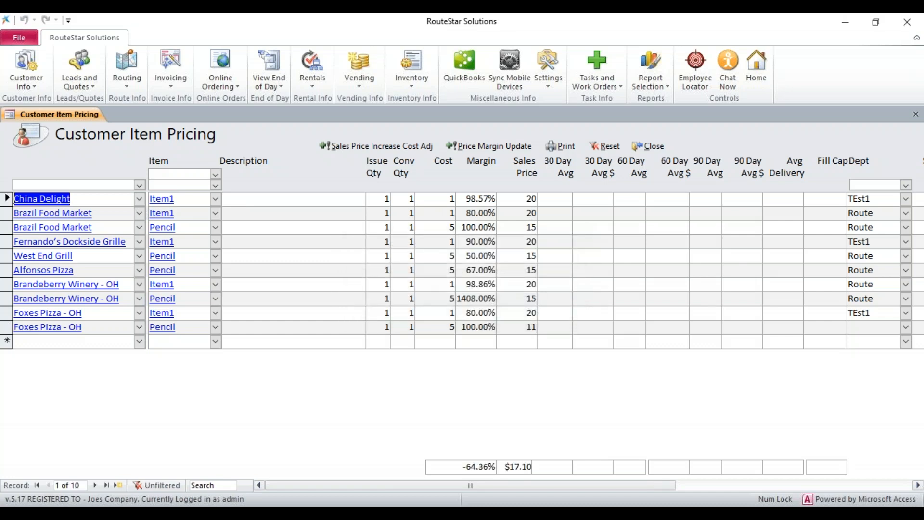
- Set the Item1 sales price for Foxes Pizza - OH to 10.5 for that customer only
double_click(525, 312)
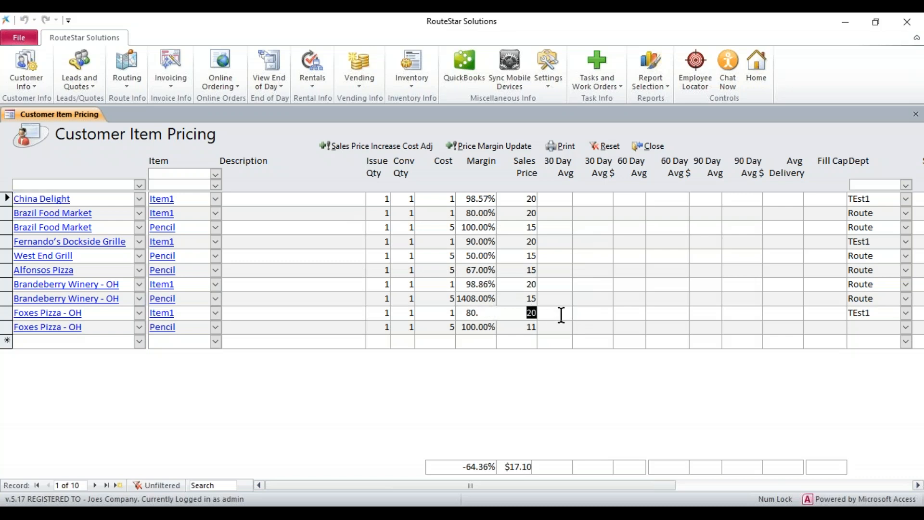
type("10.5")
key("Return")
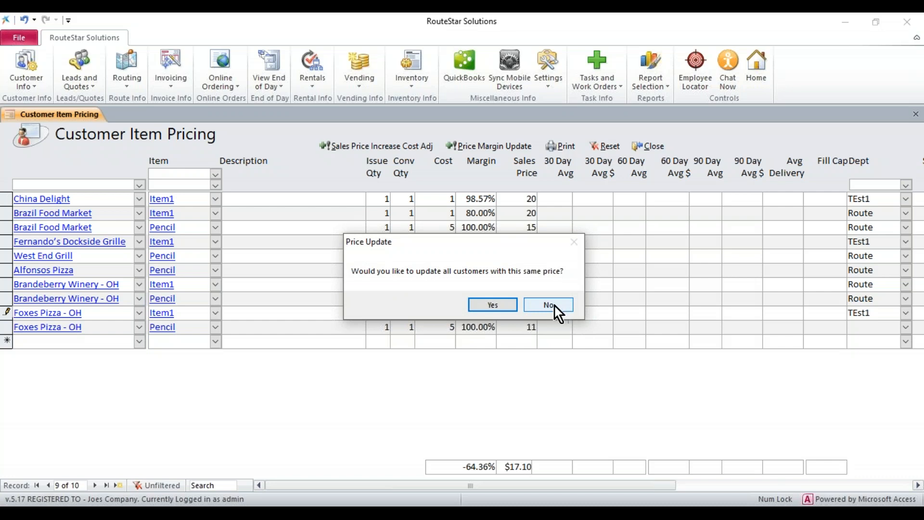
left_click(549, 304)
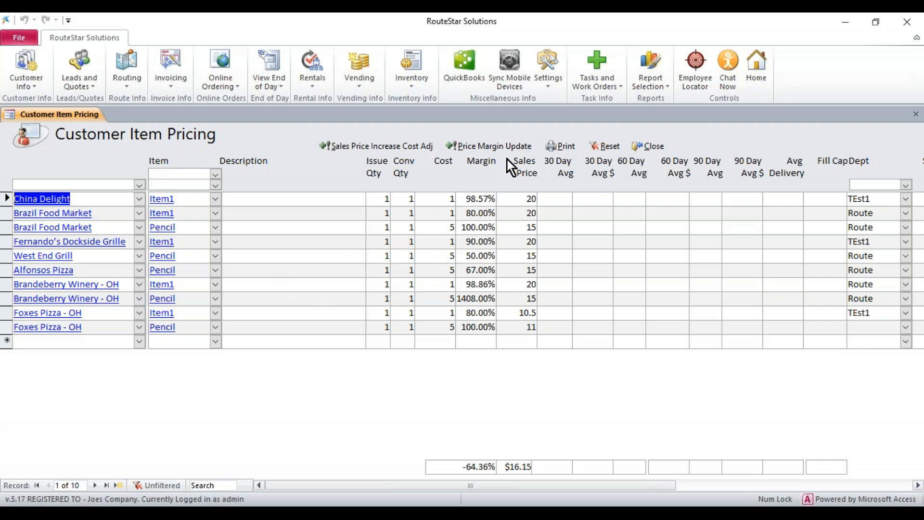
left_click(417, 87)
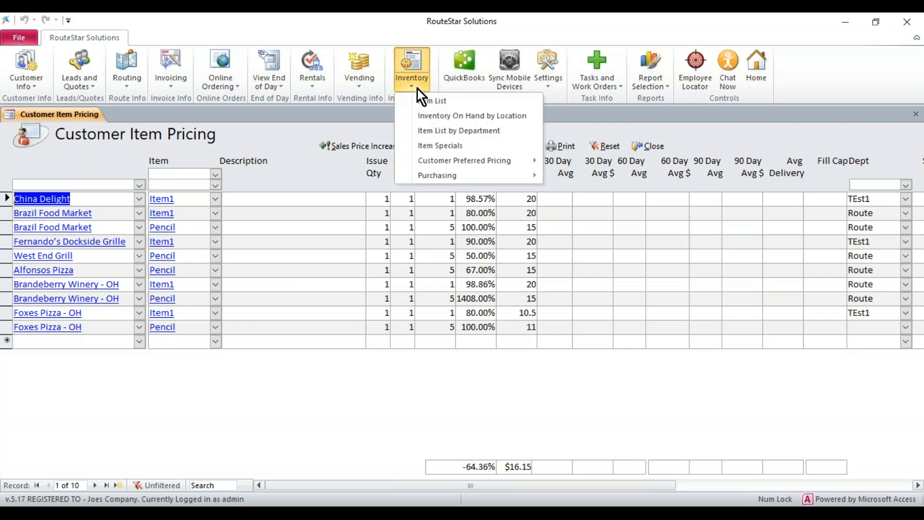
mouse_move(448, 159)
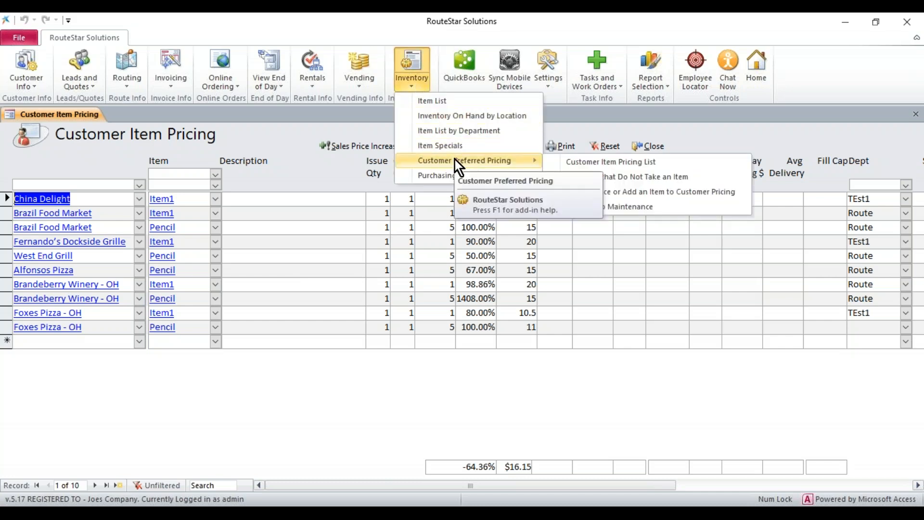
left_click(715, 124)
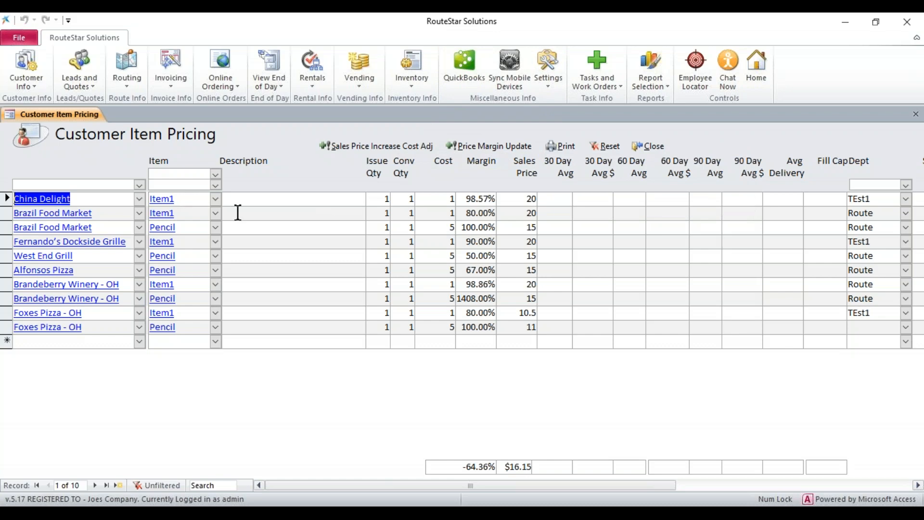
- Open the Price Margin Update form and reposition it so all its update sections can be seen
left_click(490, 149)
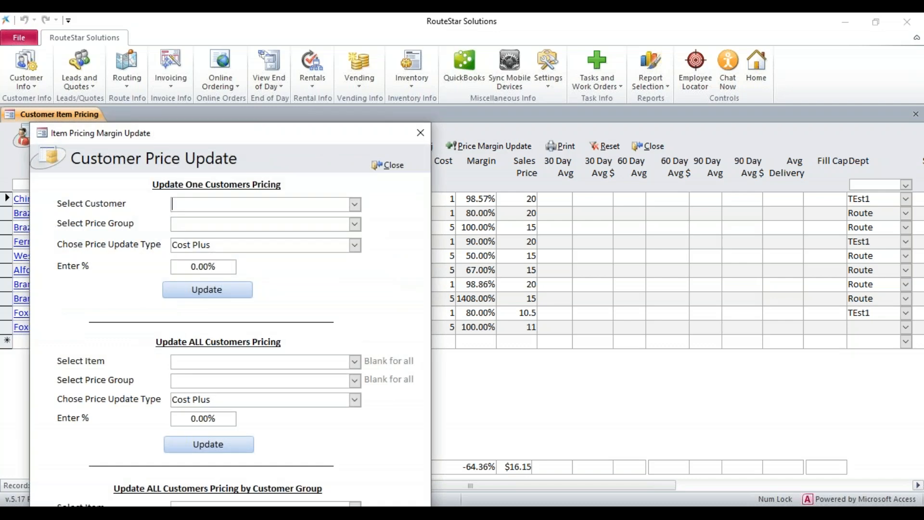
left_click_drag(303, 129, 307, 39)
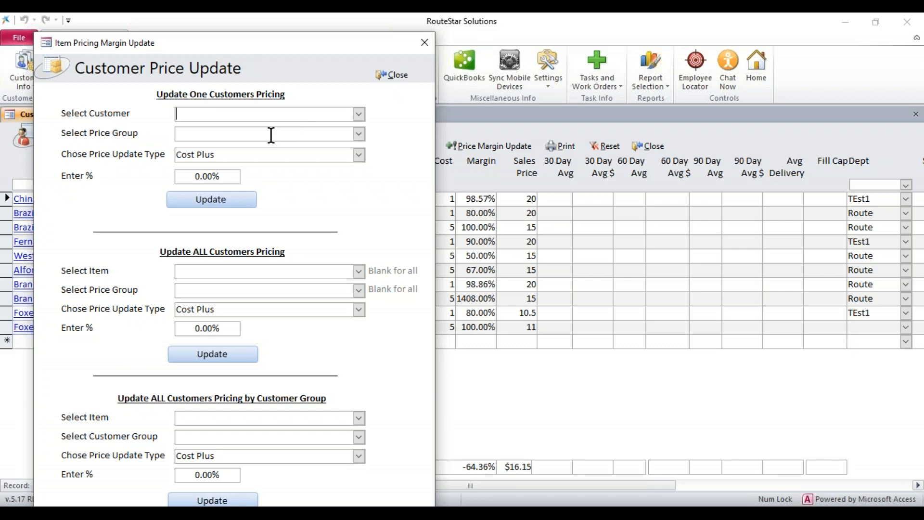
- Examine the price update types, percentage entry and customer choices for updating one customer's pricing
left_click(359, 155)
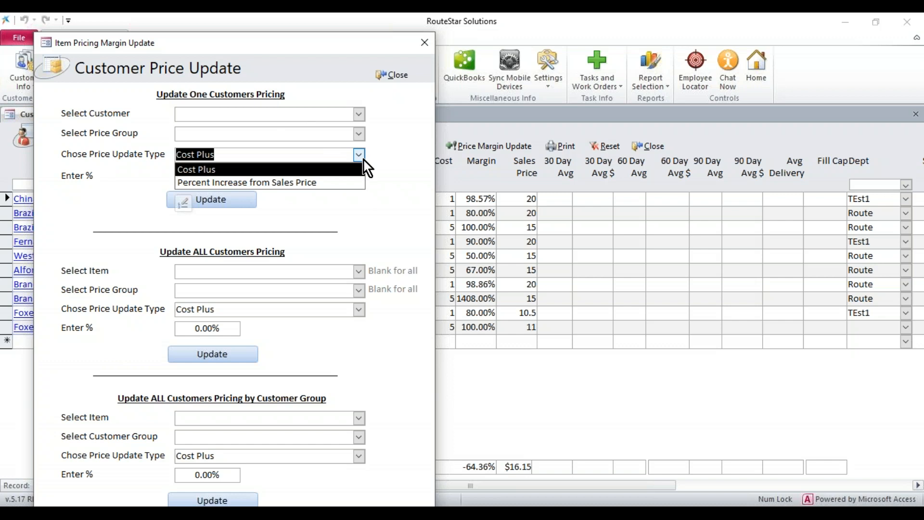
left_click(364, 158)
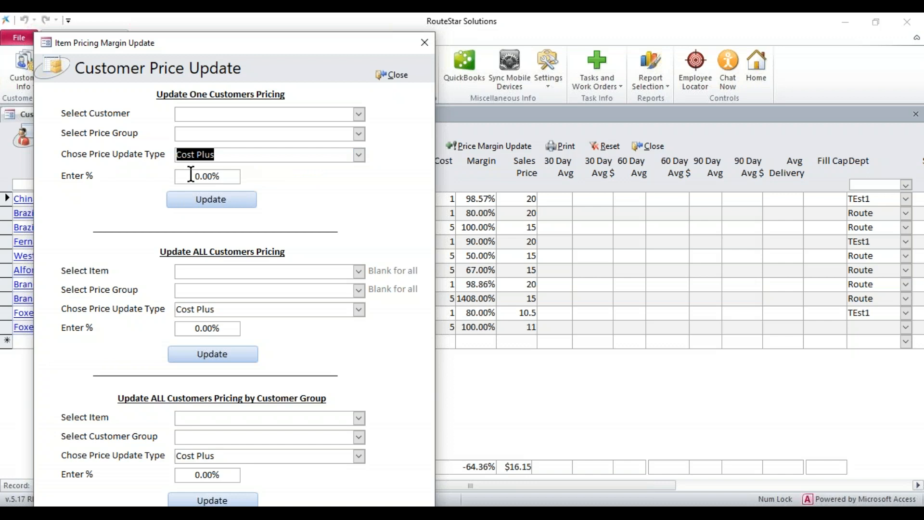
left_click_drag(191, 174, 227, 176)
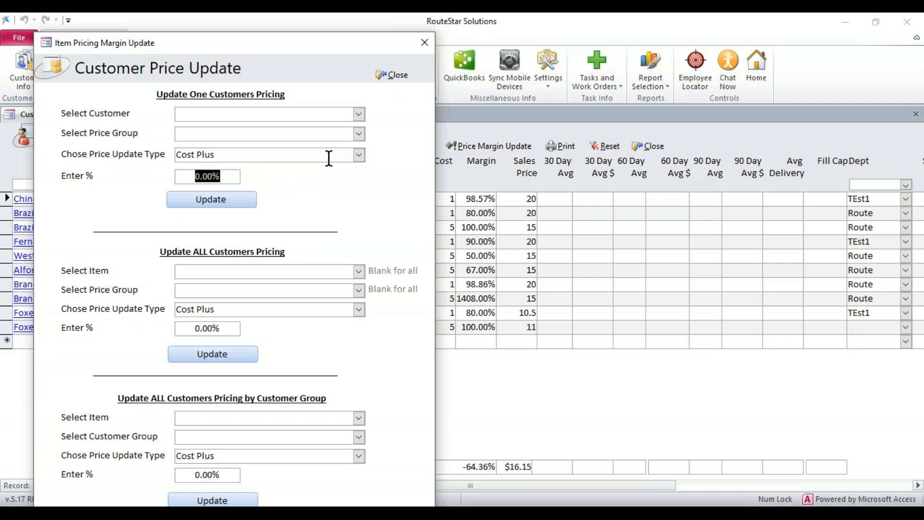
left_click(359, 154)
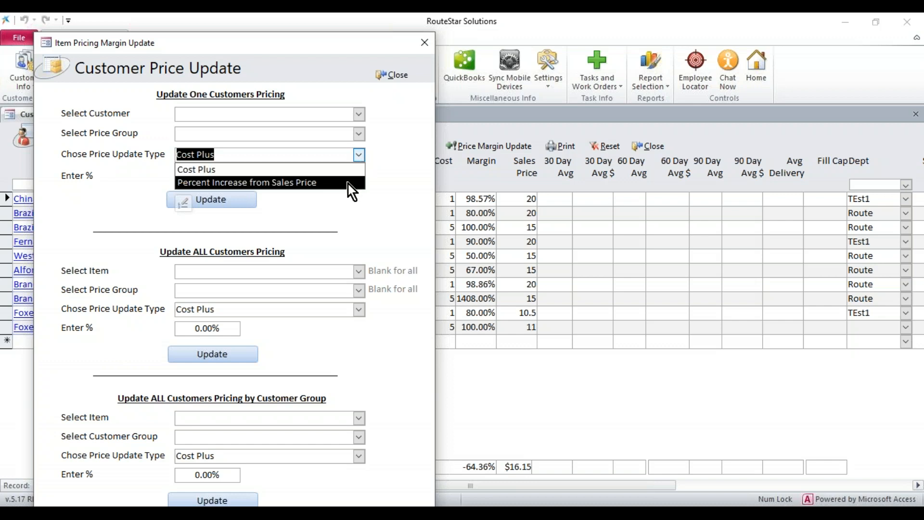
left_click(381, 180)
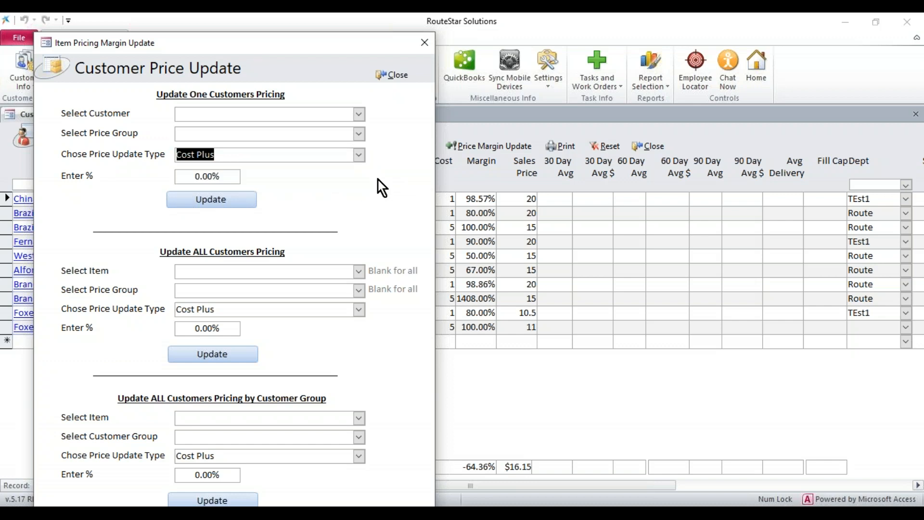
key("Tab")
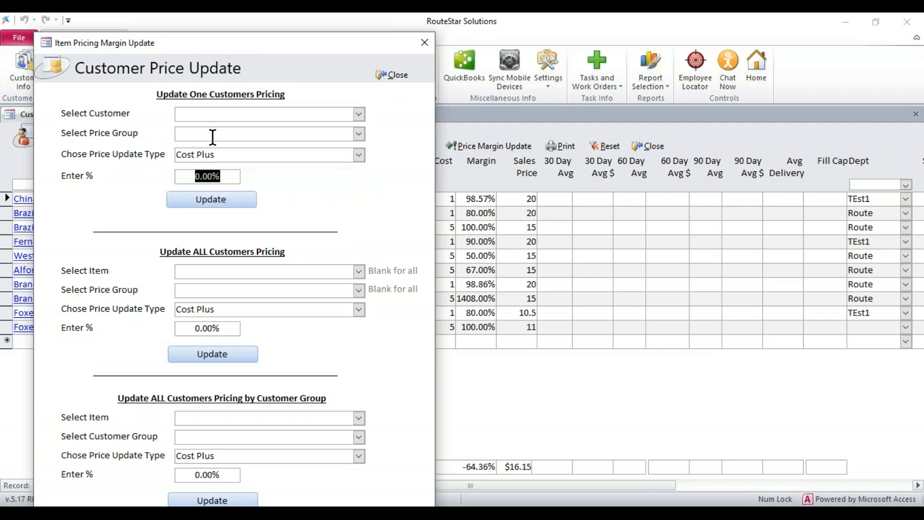
left_click(359, 114)
left_click(359, 114)
- Fill in the pricing update for all customers with Item1, the Cost Plus update type and 10%, checking the available update types
left_click(359, 272)
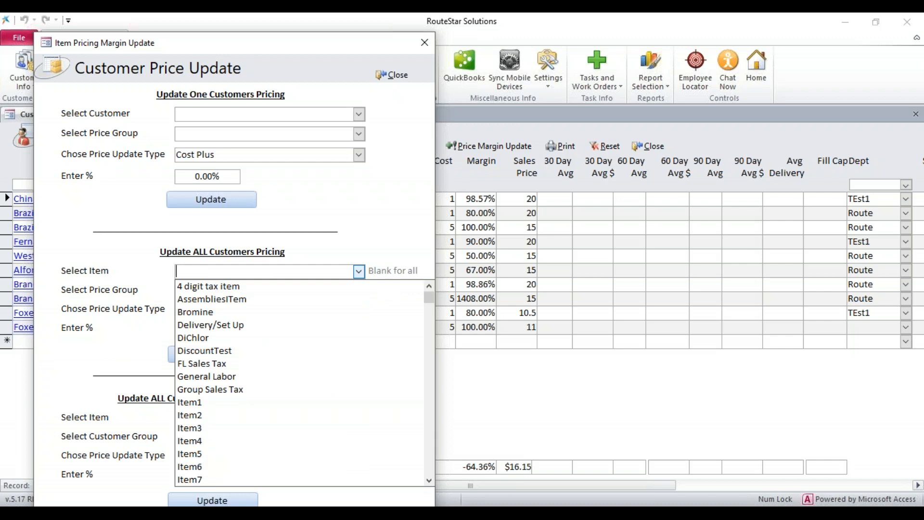
left_click(242, 402)
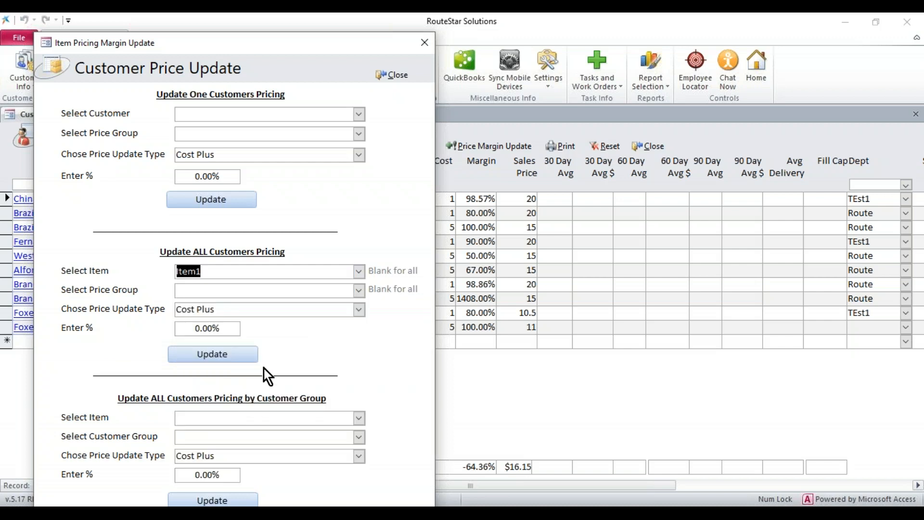
left_click(186, 327)
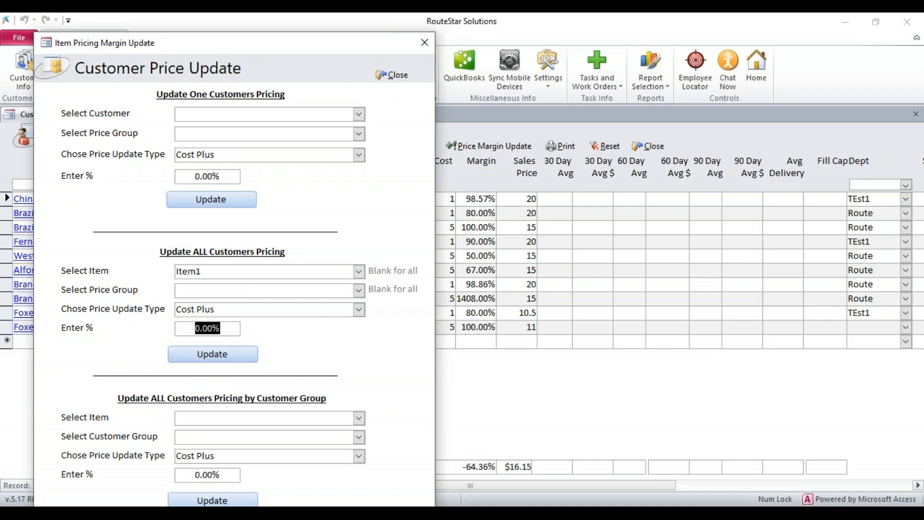
type("10")
left_click(359, 310)
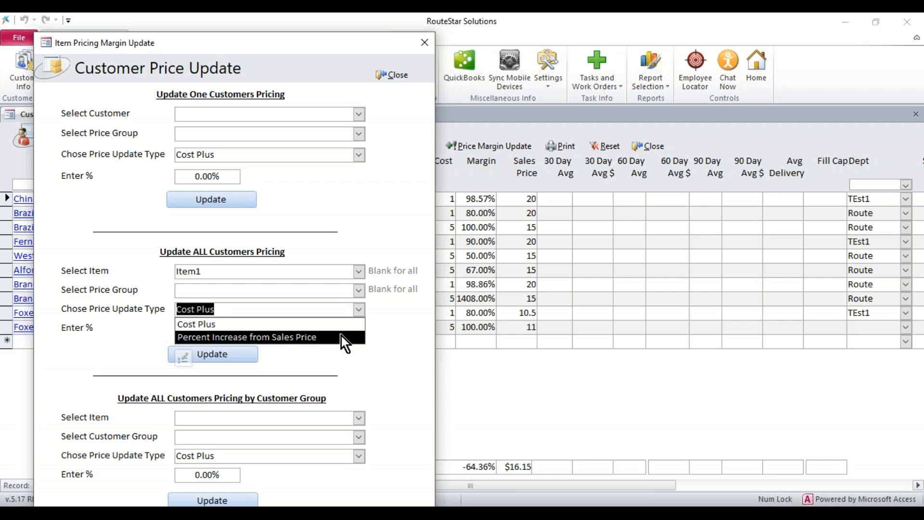
left_click(392, 325)
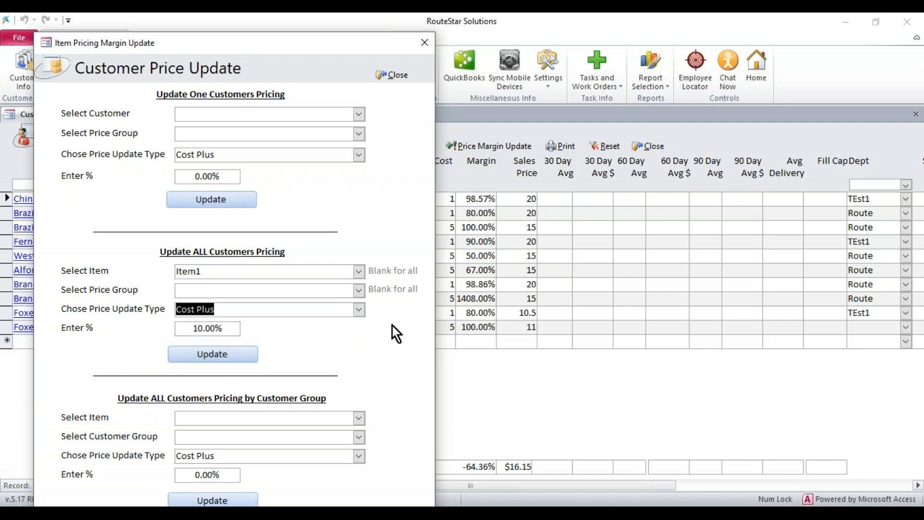
left_click_drag(192, 326, 242, 324)
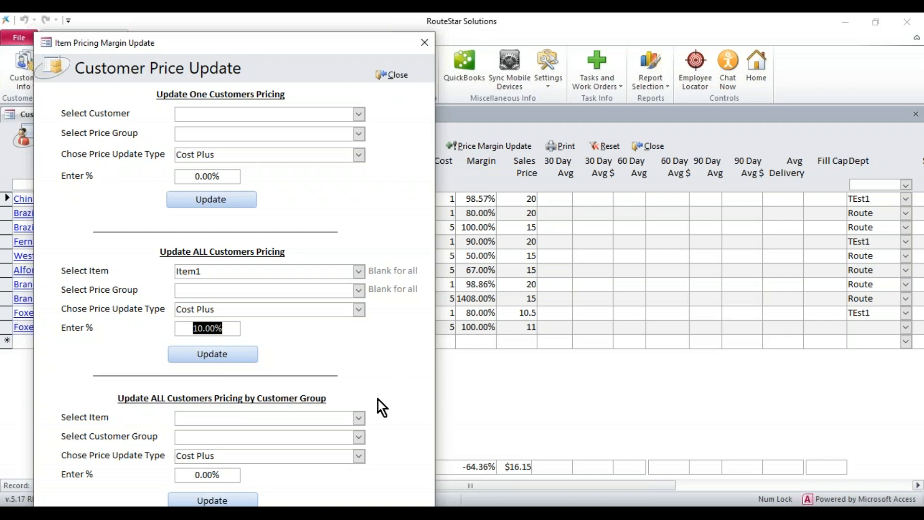
- Close the Customer Price Update form without running an update, and close the Customer Item Pricing list
left_click_drag(307, 48, 310, 35)
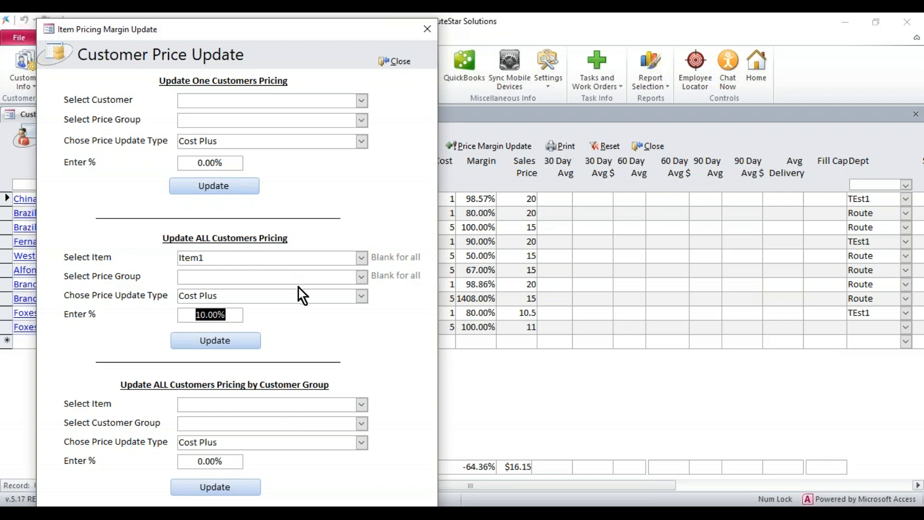
left_click(395, 61)
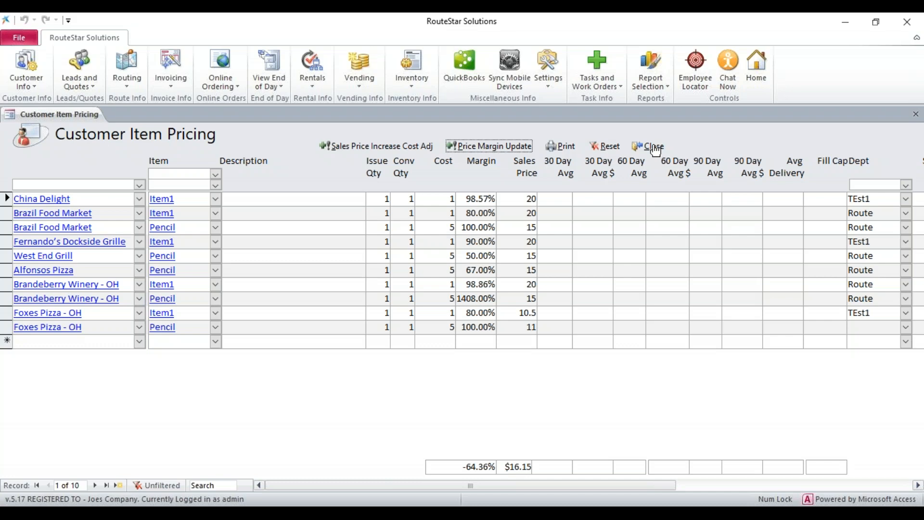
left_click(654, 147)
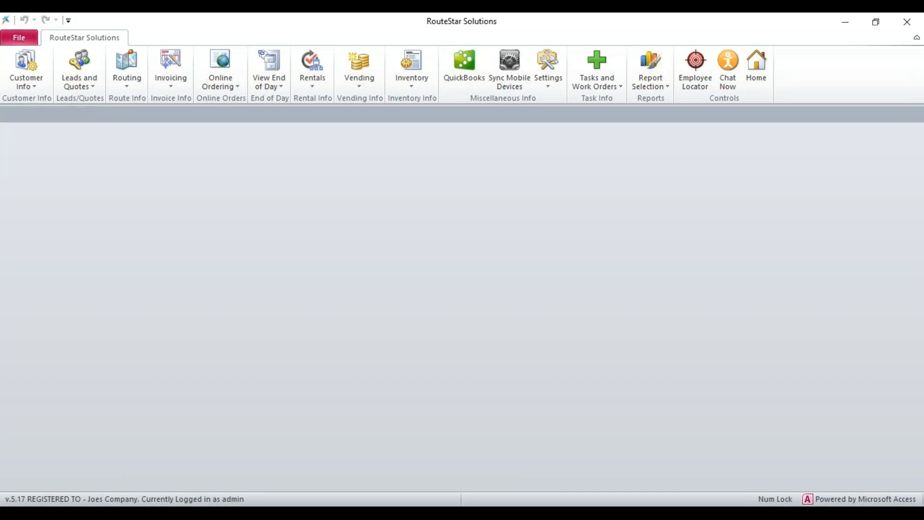